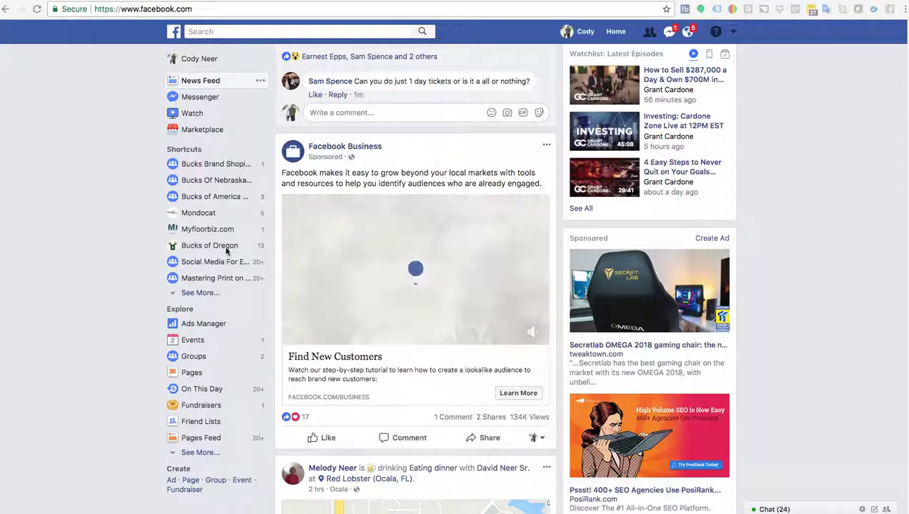
Step: Go to Ads Manager and open the Business Settings of the 727 business
left_click(212, 324)
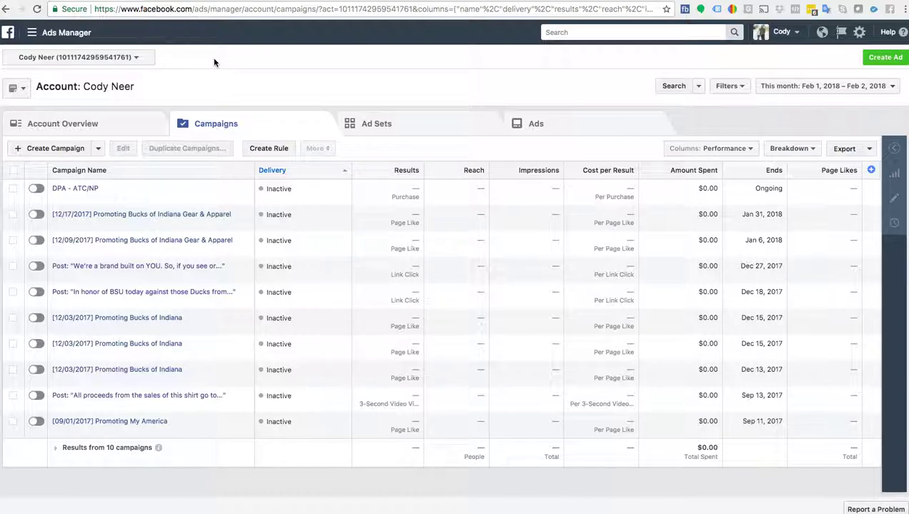
left_click(39, 35)
left_click(45, 133)
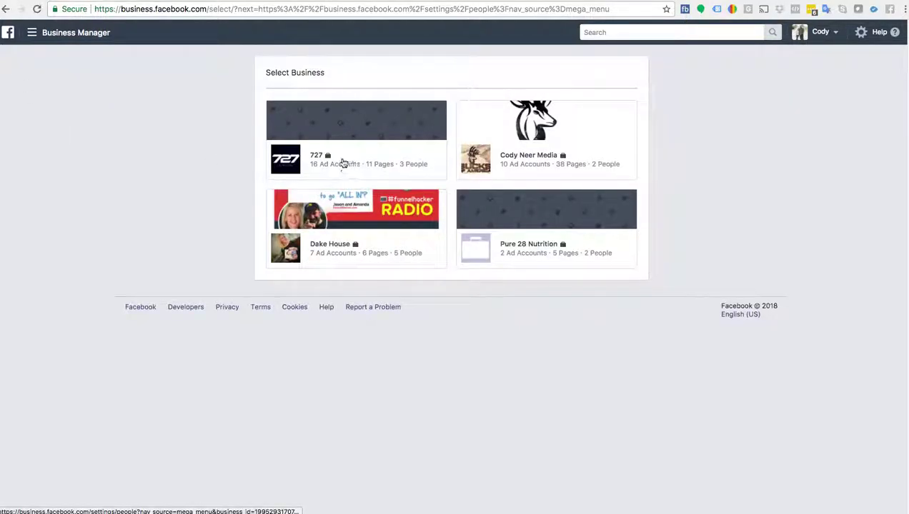
left_click(338, 161)
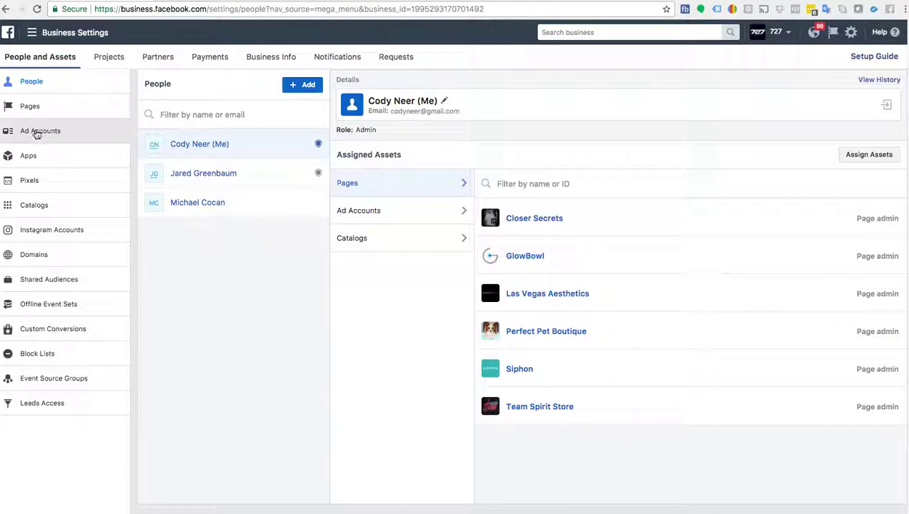
Step: Create an ad account named New Ecommerce Store for the 727 business, without assigning additional people
left_click(38, 133)
left_click(303, 84)
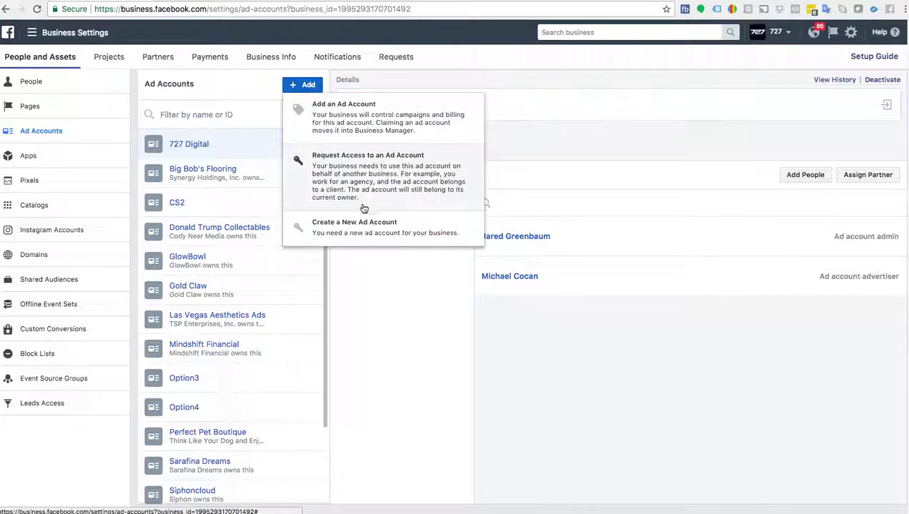
left_click(363, 228)
left_click(457, 247)
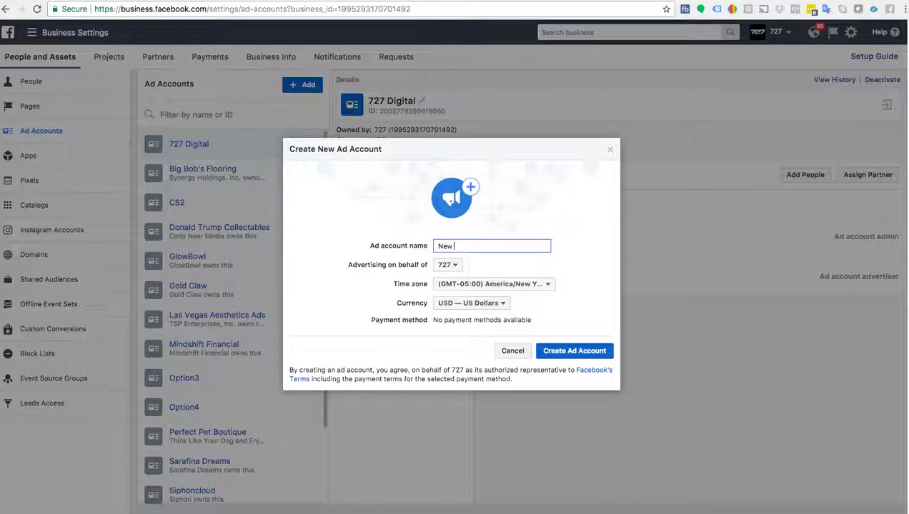
type("New Ecommmerce STor")
key("BackSpace")
left_click(554, 353)
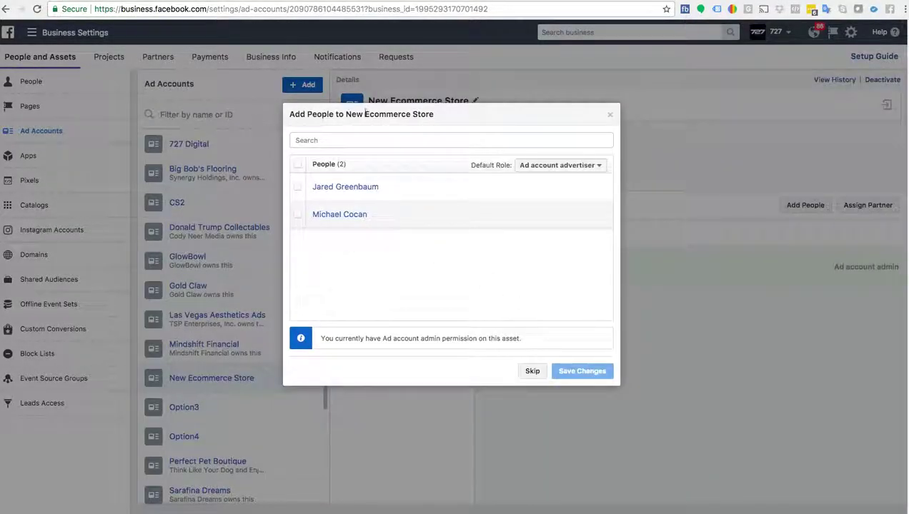
left_click(532, 370)
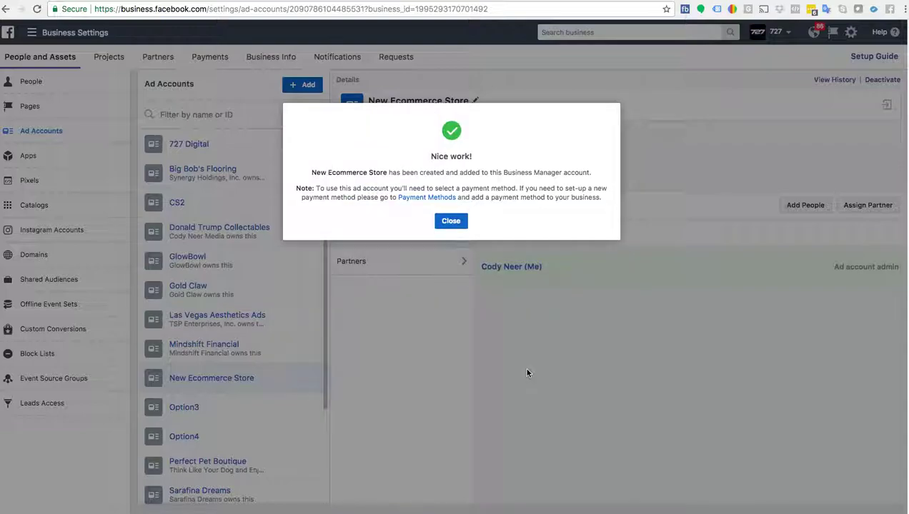
left_click(451, 222)
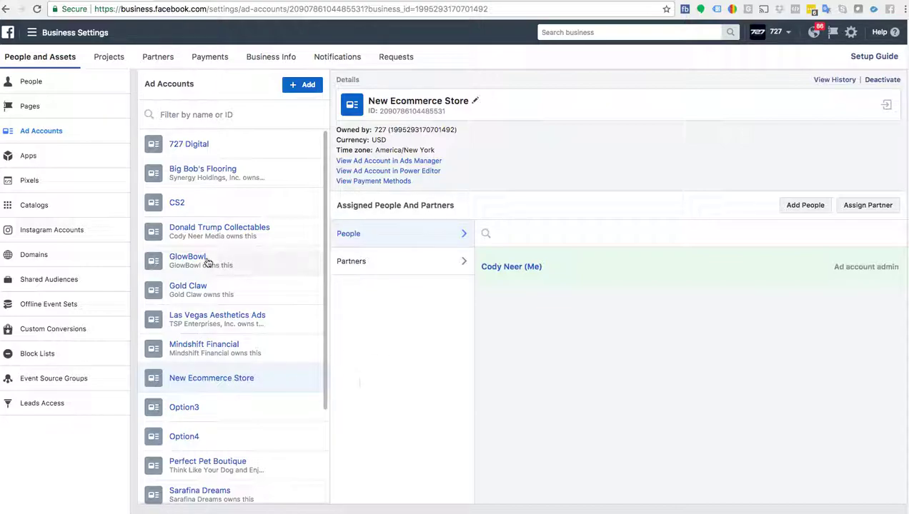
Step: View the forms for adding people to the business and to the New Ecommerce Store ad account, closing both unfilled
left_click(31, 84)
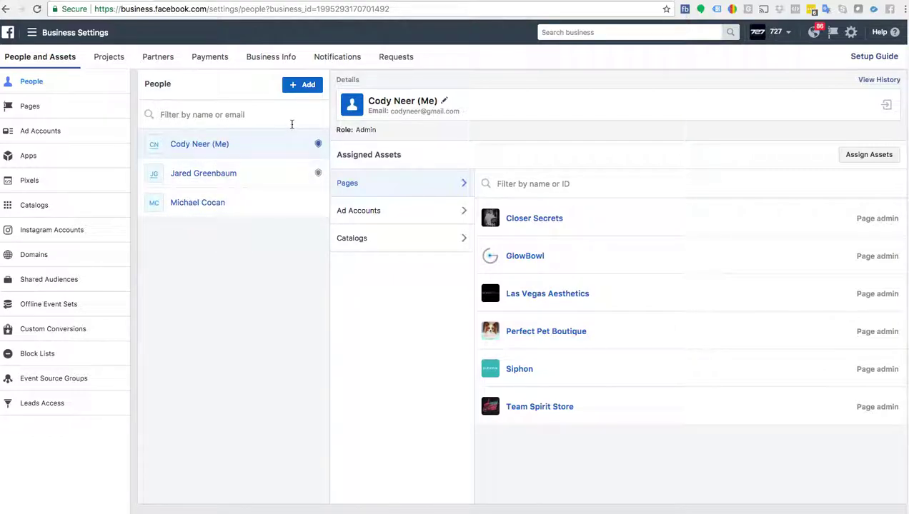
left_click(300, 85)
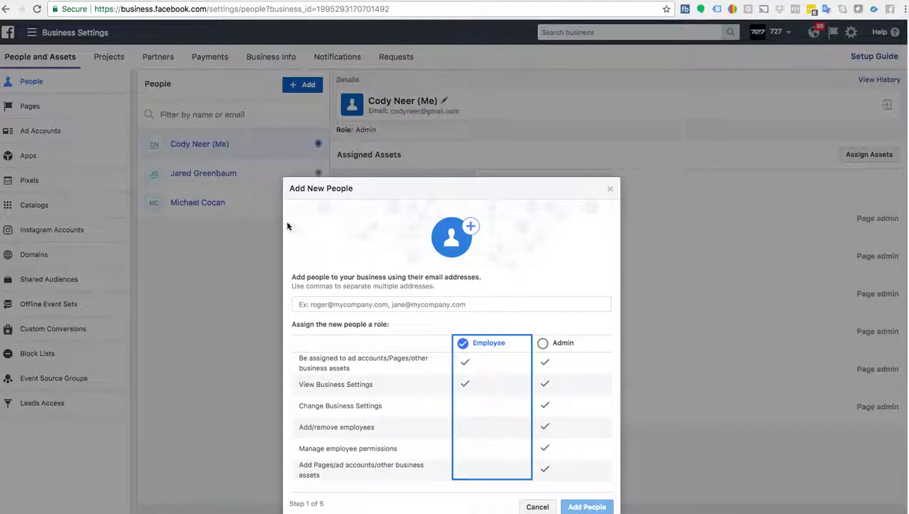
left_click(609, 189)
left_click(59, 133)
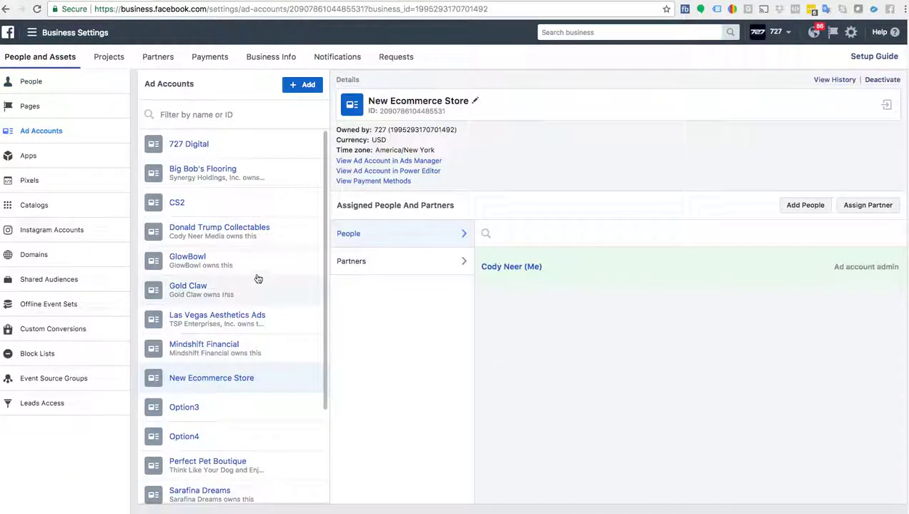
left_click(793, 205)
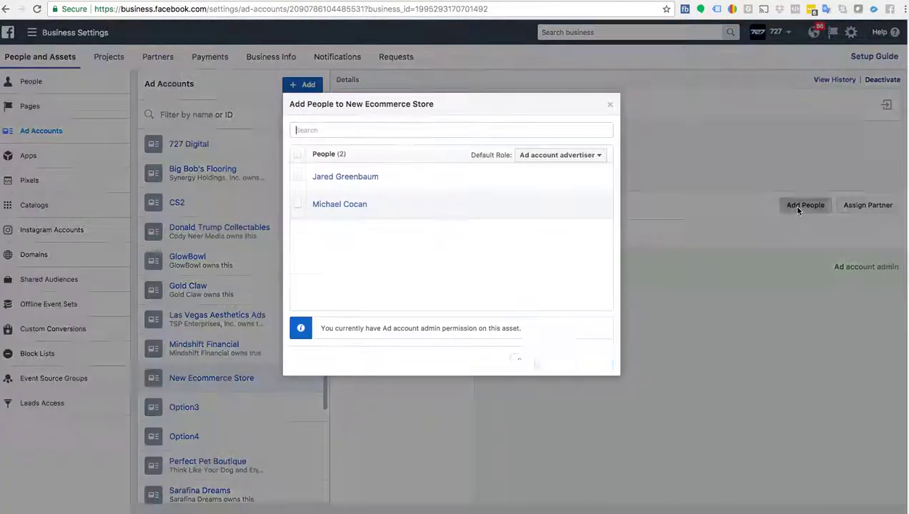
left_click(610, 105)
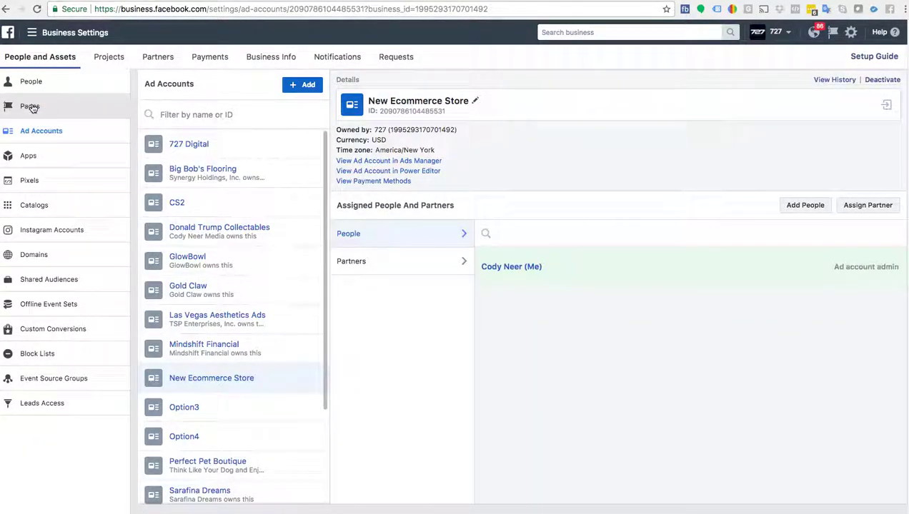
Step: Look up the existing Bucks of Iowa Page for adding to the business, and cancel before adding it
left_click(30, 106)
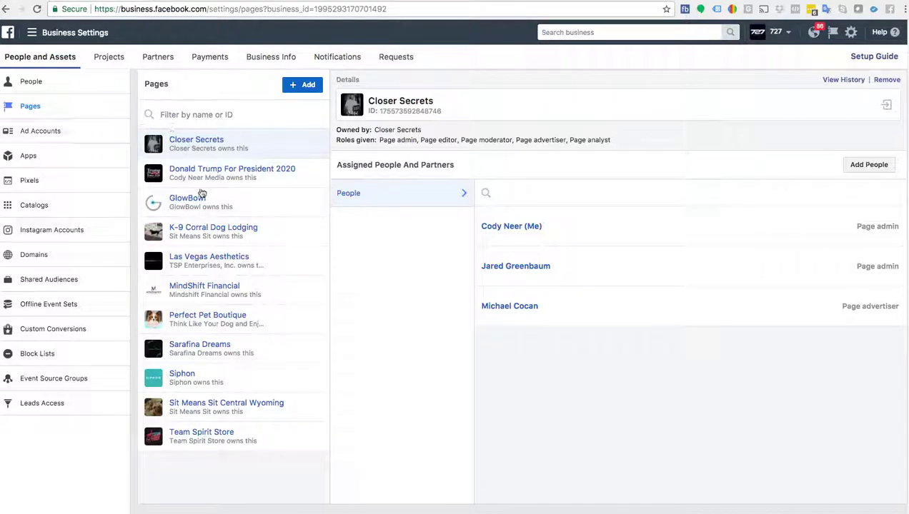
left_click(291, 94)
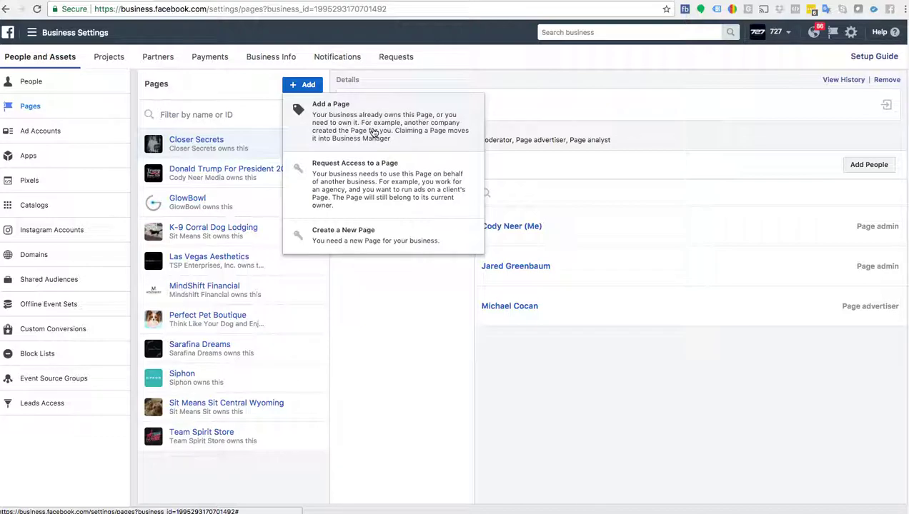
left_click(327, 114)
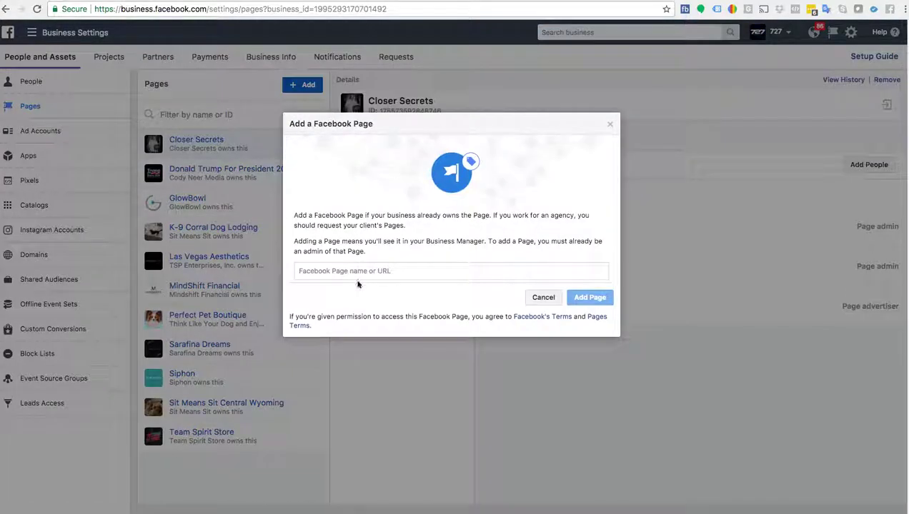
left_click(355, 272)
type("Bucks")
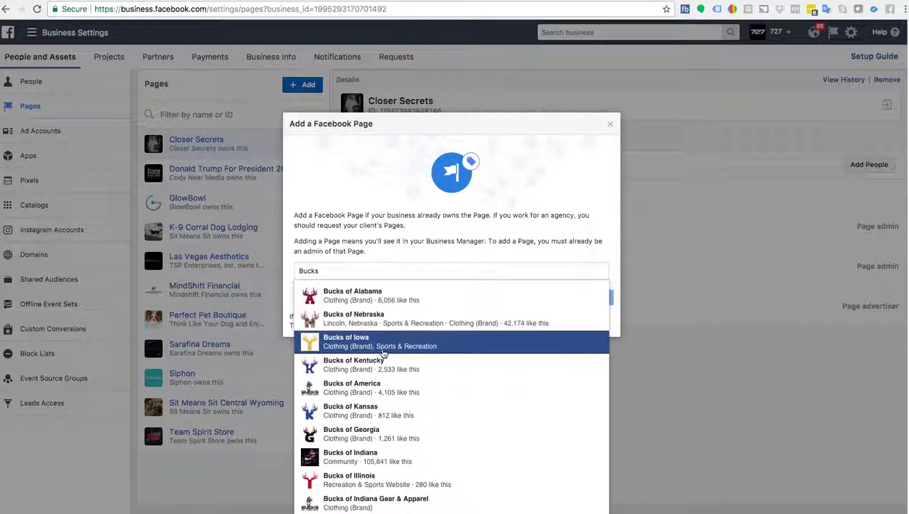
left_click(383, 353)
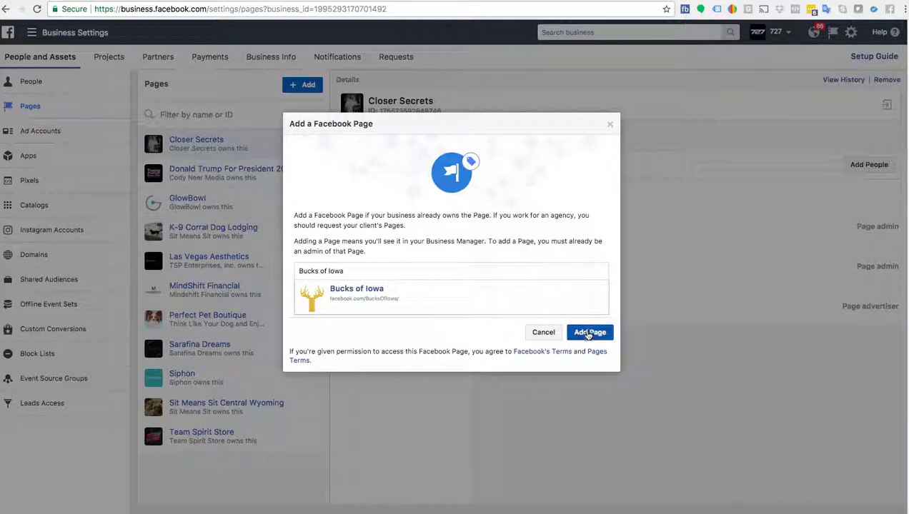
left_click(543, 332)
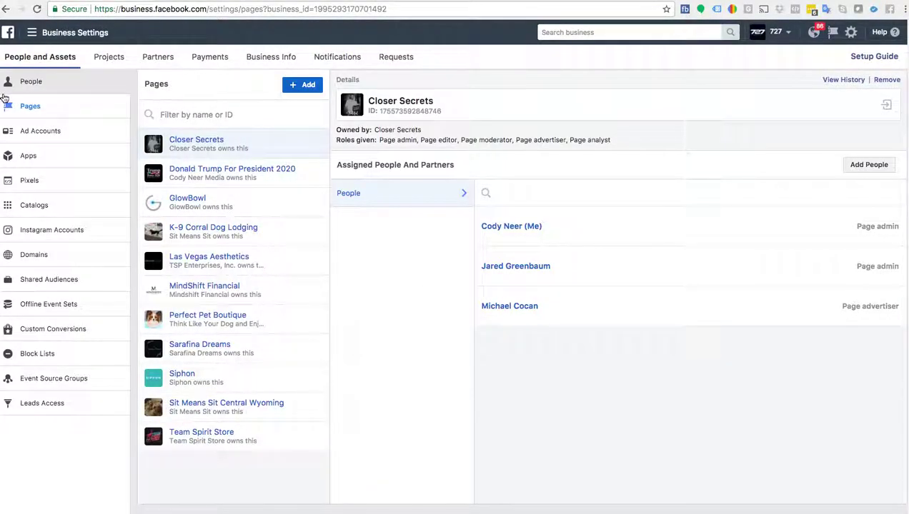
Step: Review the business's ad accounts, Pages and pixels in Business Settings
left_click(43, 133)
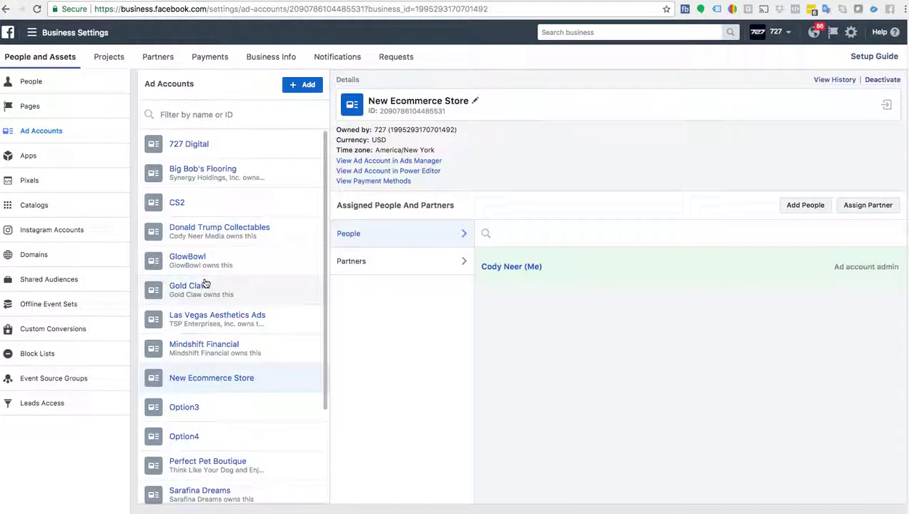
left_click(14, 107)
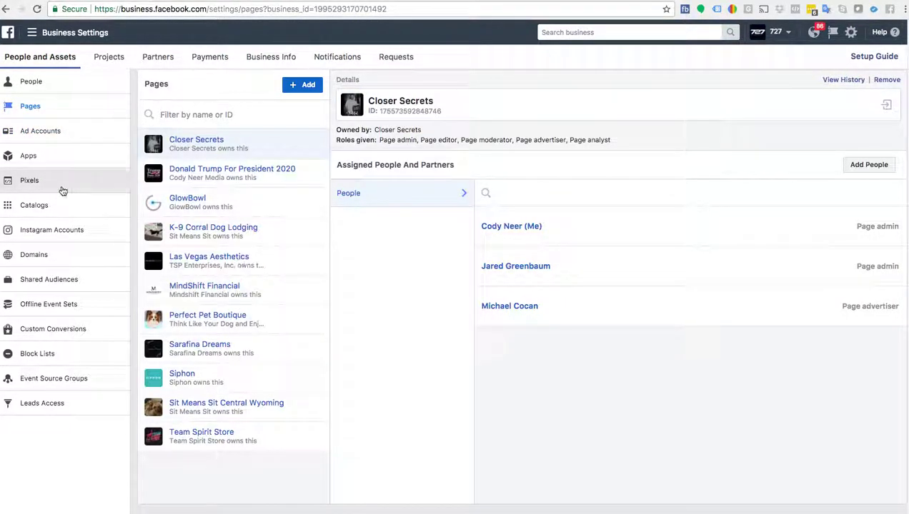
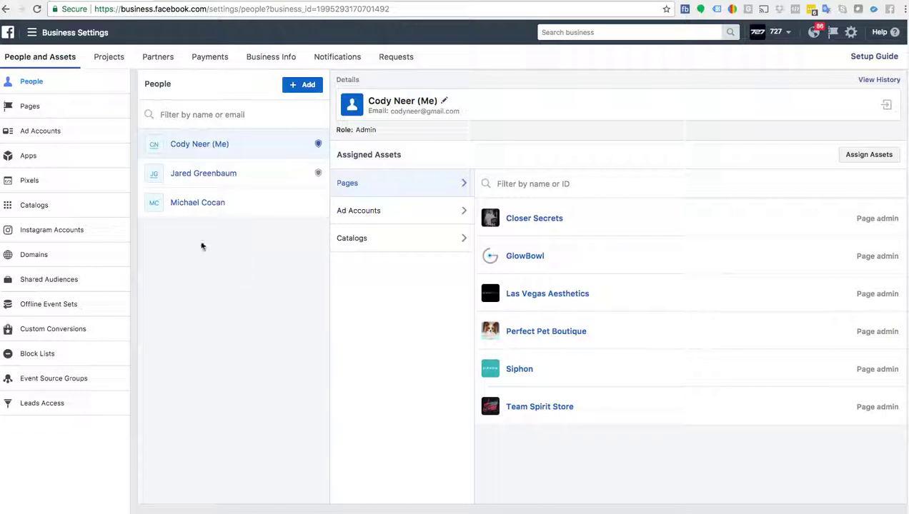
left_click(24, 181)
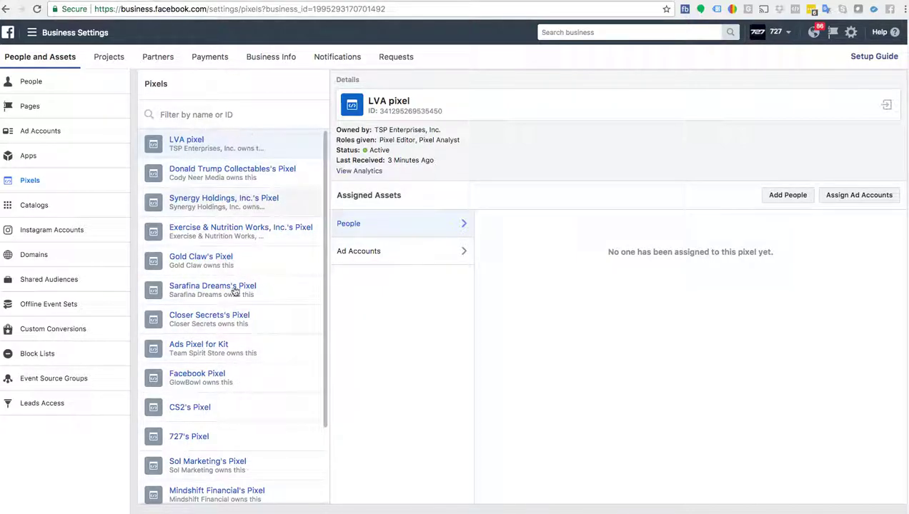
left_click_drag(325, 243, 318, 220)
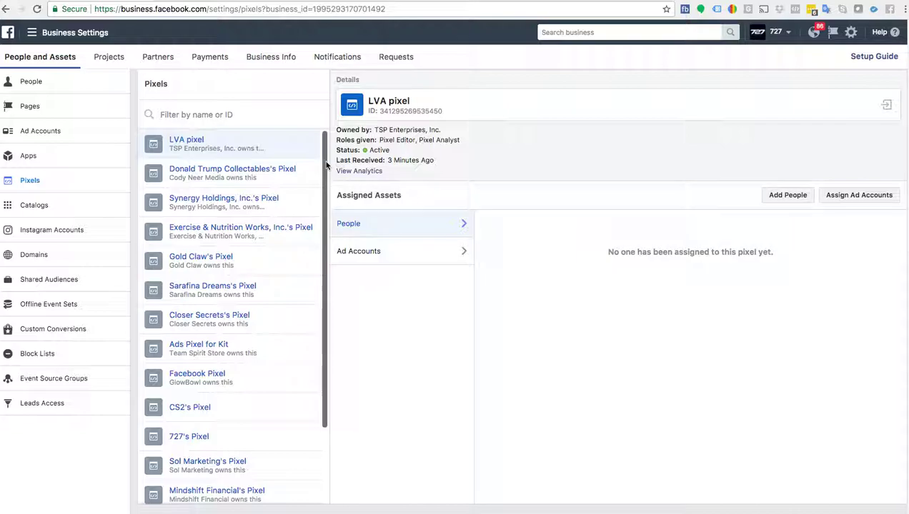
Step: Open the Facebook Pixels overview in Events Manager and switch to the account owner's personal ad account
left_click(33, 33)
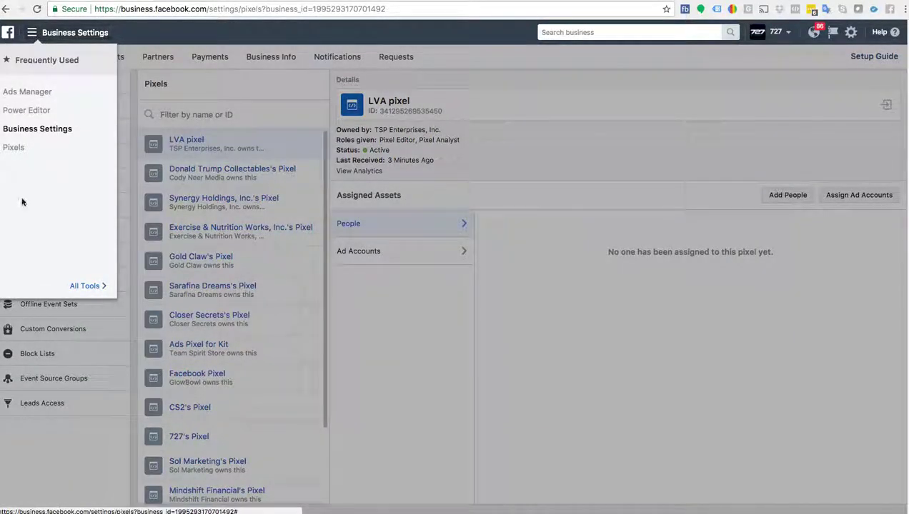
left_click(13, 150)
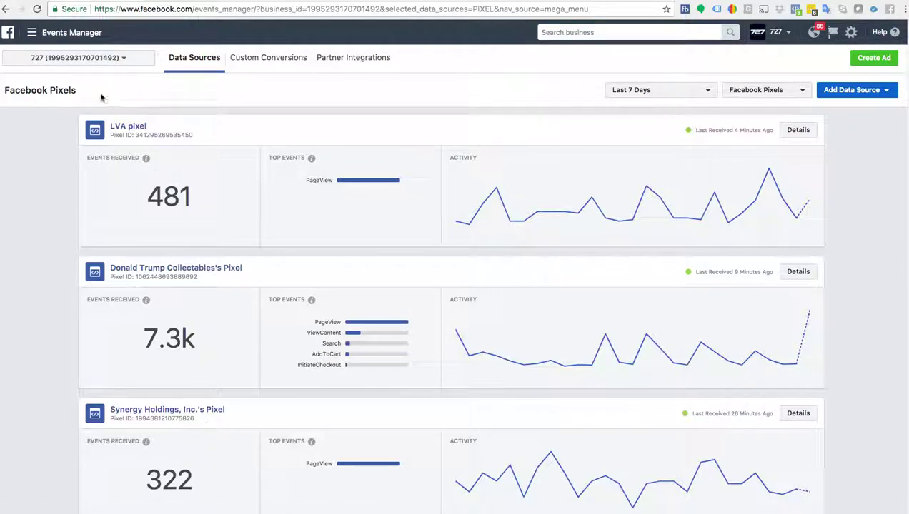
left_click(123, 60)
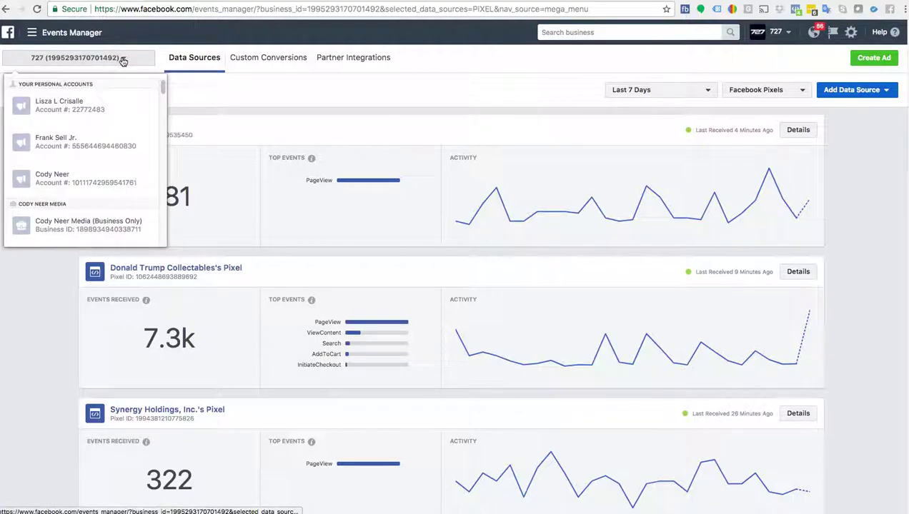
left_click(118, 180)
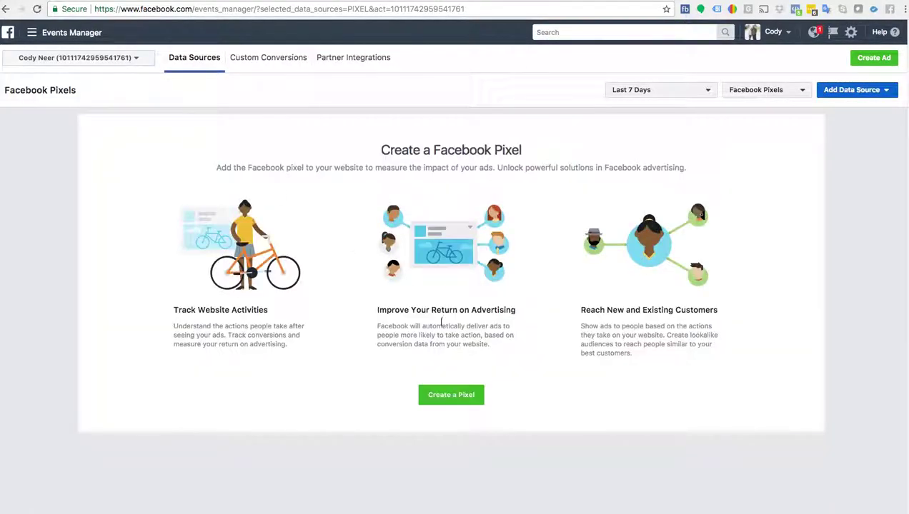
Step: Create a Facebook pixel, inserting "Test Ecommerce" before "Pixel" in the suggested name
left_click(453, 397)
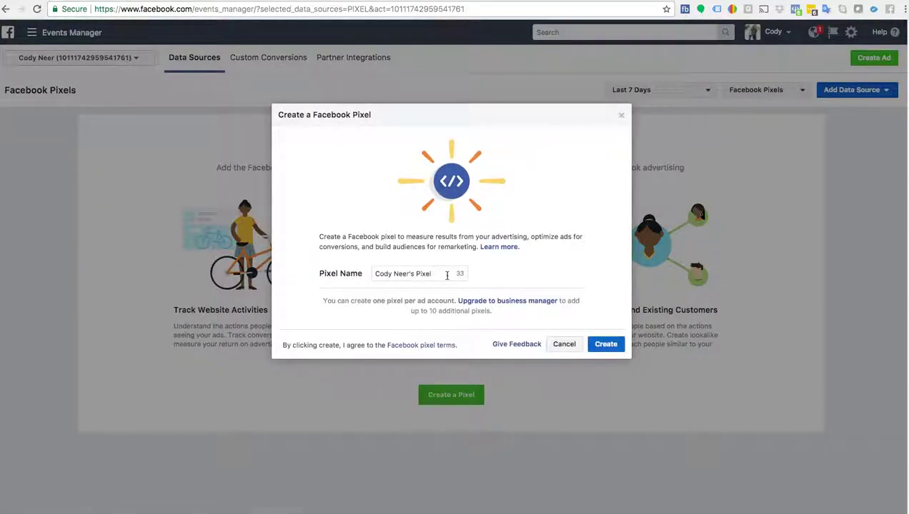
left_click(415, 274)
type("Test Ecom")
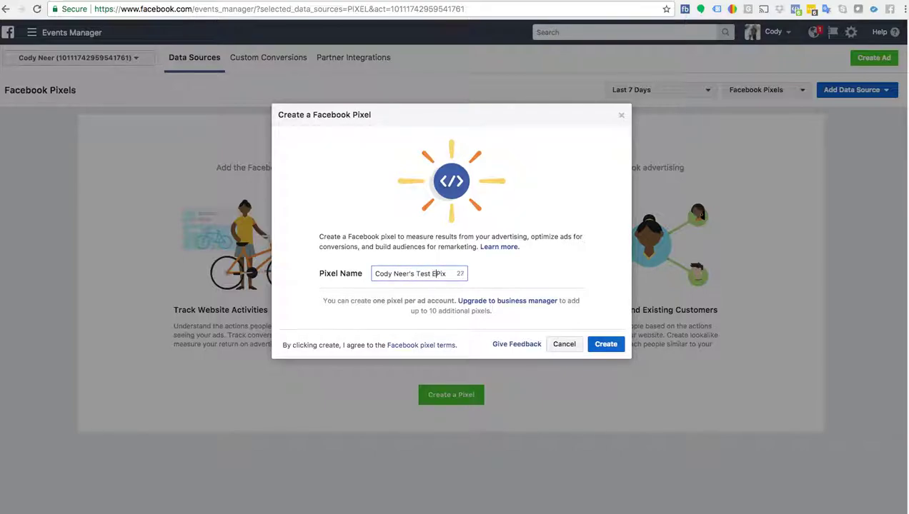
type("merce")
left_click(601, 345)
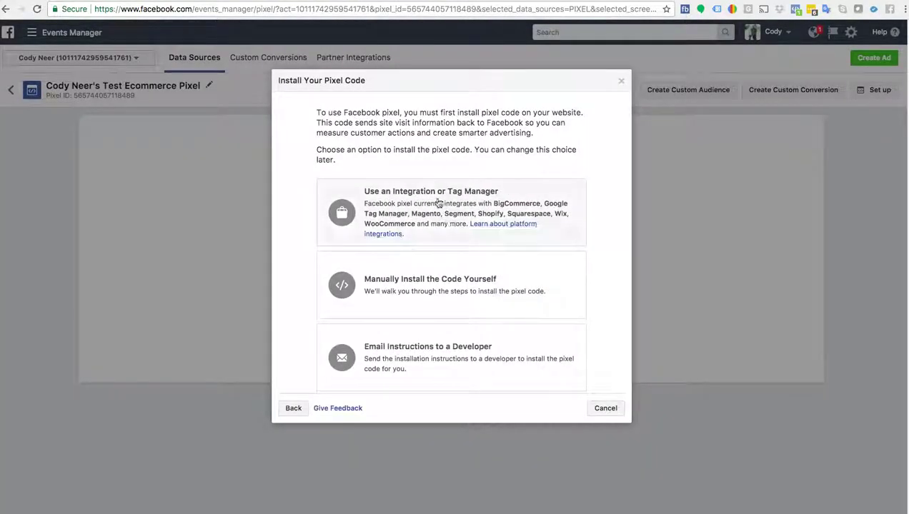
Step: Choose to install the pixel code manually and copy the entire Facebook pixel code to the clipboard
left_click(444, 287)
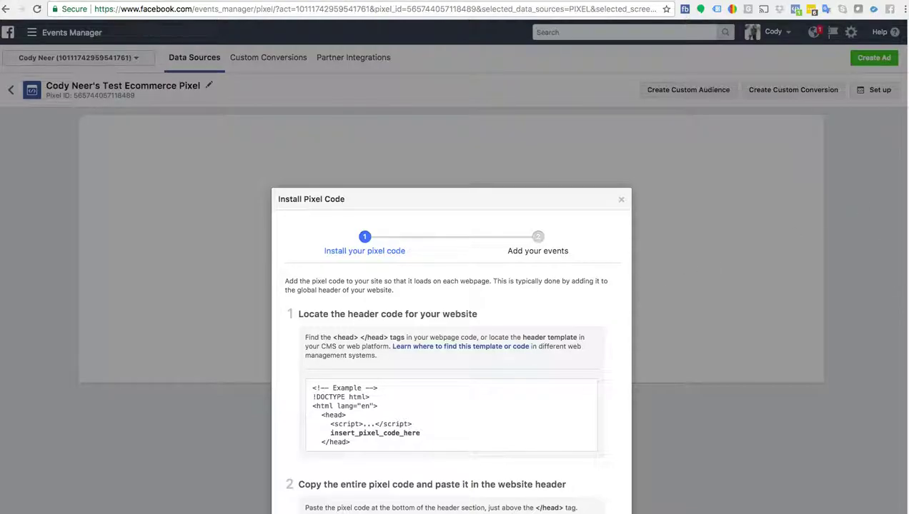
scroll(902, 330, "down", 8)
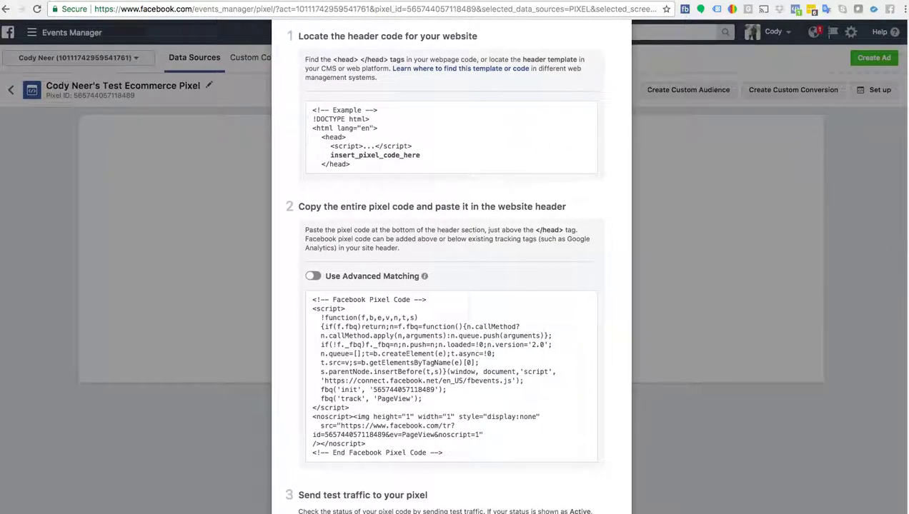
scroll(903, 308, "down", 5)
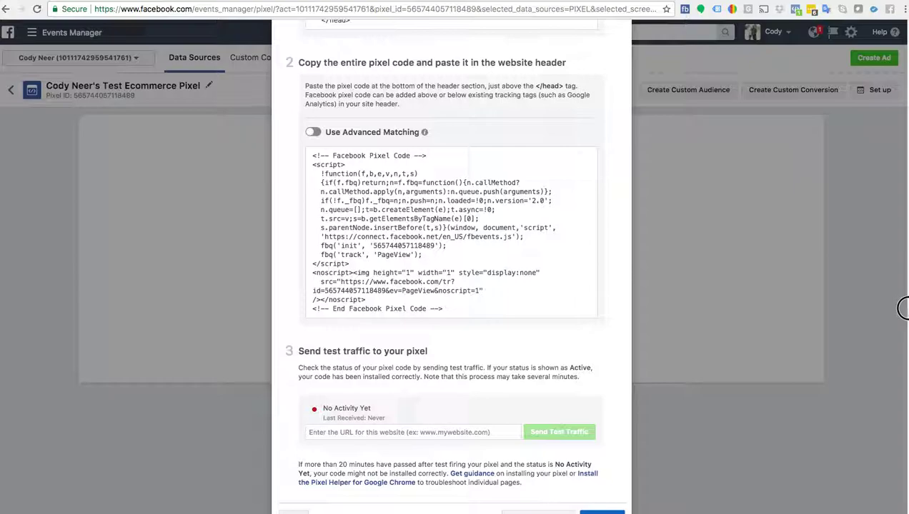
mouse_move(504, 233)
left_click(480, 288)
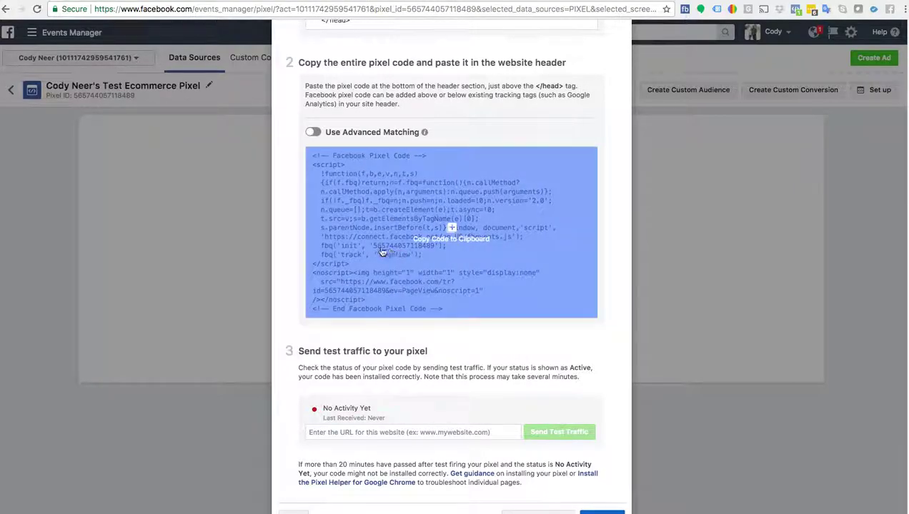
Step: Copy the pixel code again, close the setup instructions and select the pixel ID beneath the pixel's name
left_click(427, 224)
left_click(698, 282)
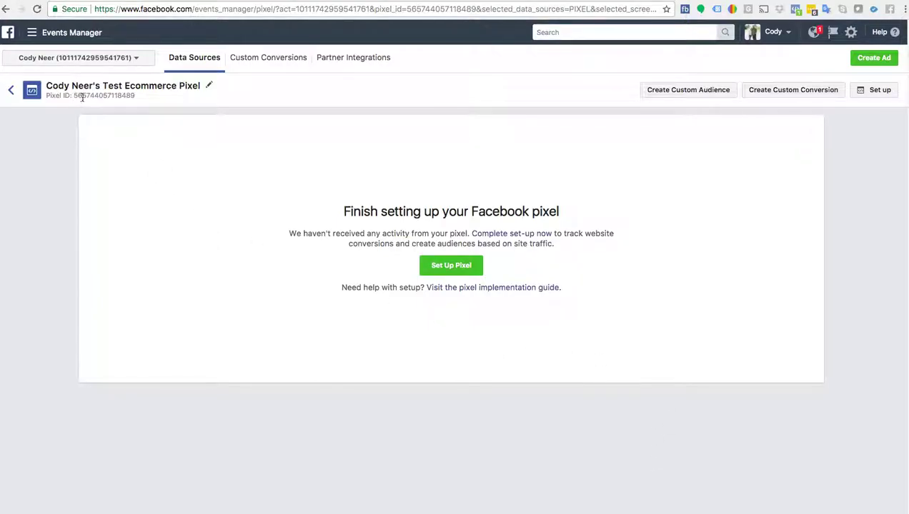
left_click_drag(72, 95, 136, 97)
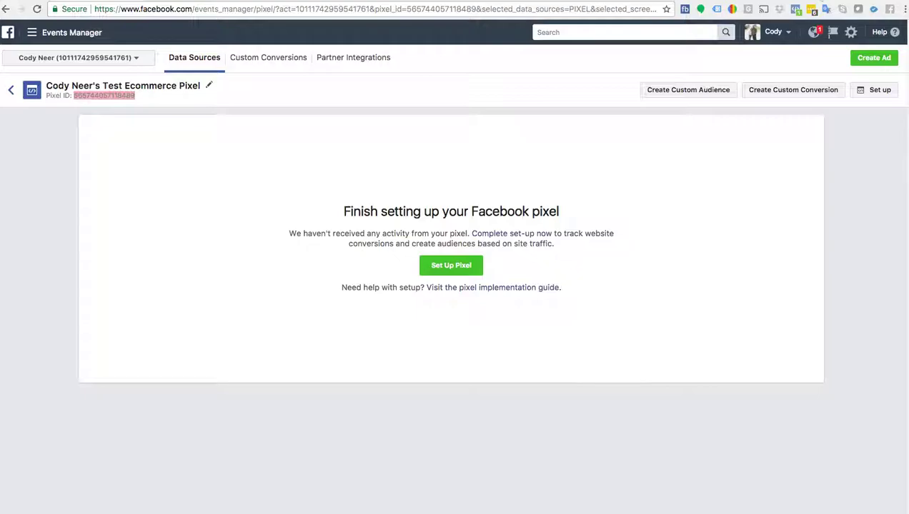
Step: Switch to the Bucks of America Shopify admin at bucks-of-america.myshopify.com/admin in a new browser tab
left_click(812, 8)
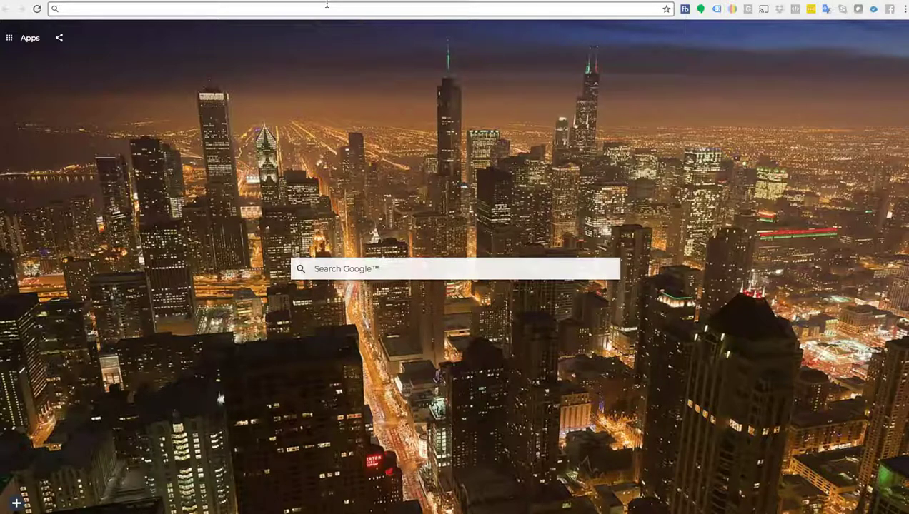
type("bucks-of-america.myshopify.com/admin")
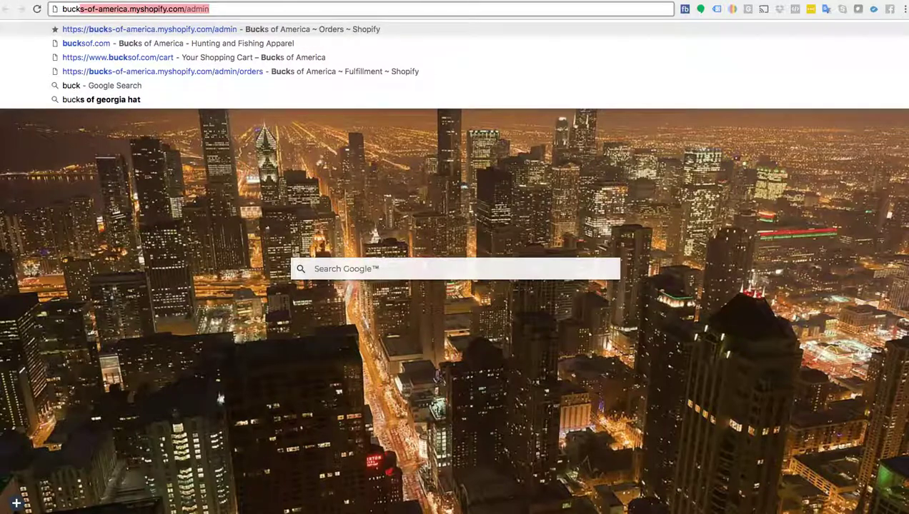
key("Return")
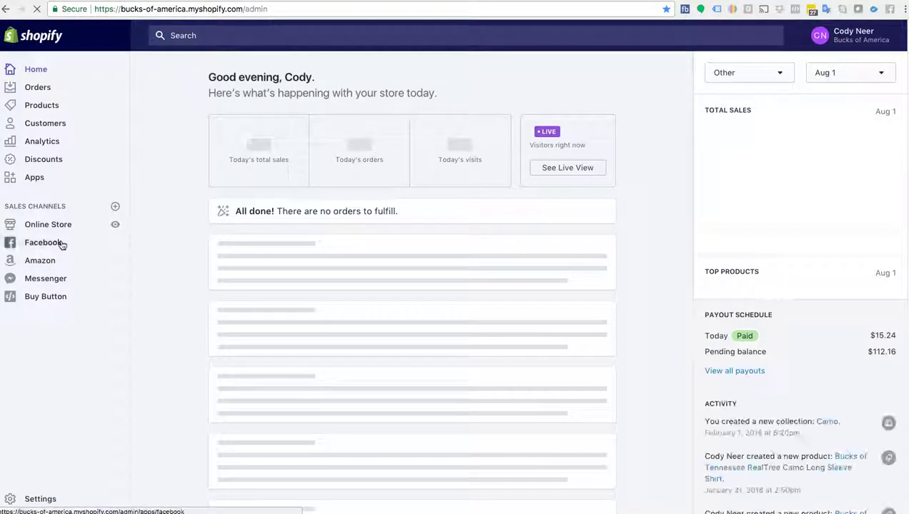
Step: Open the online store's Preferences and examine the Facebook Pixel ID setting and the options below it
left_click(62, 227)
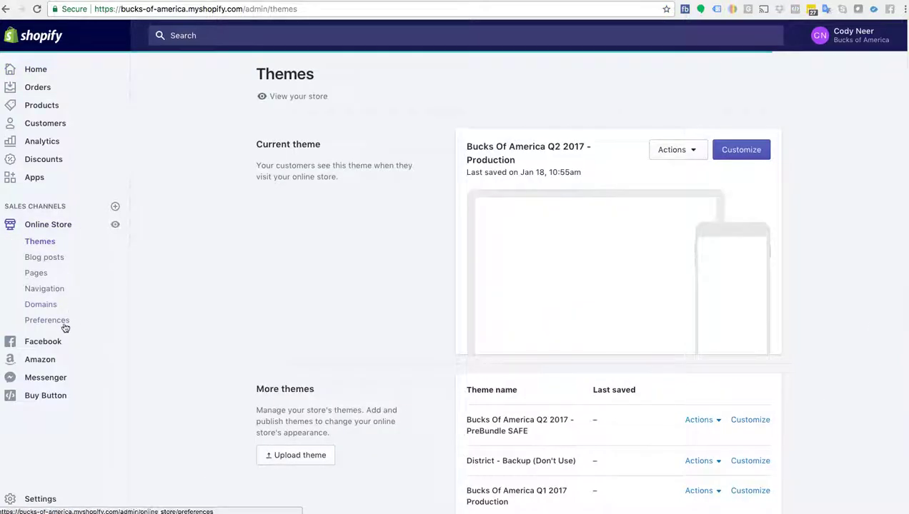
left_click(56, 321)
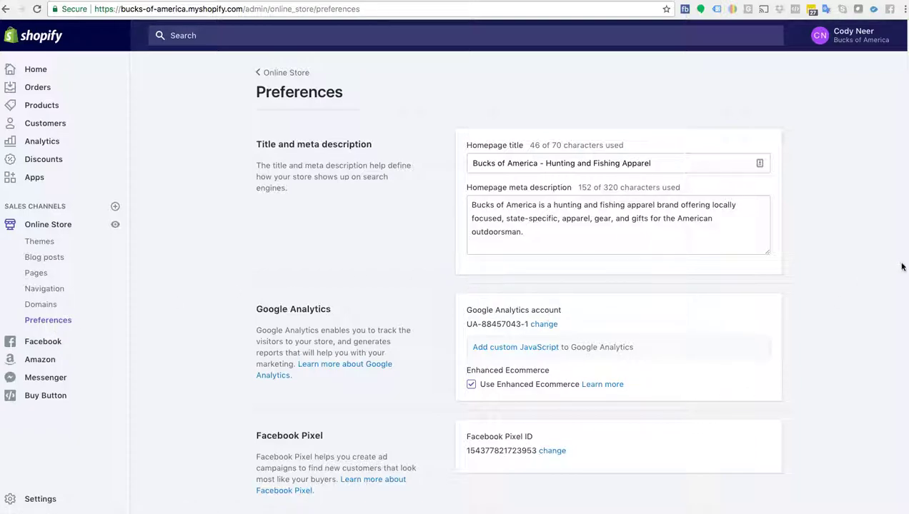
scroll(598, 348, "down", 3)
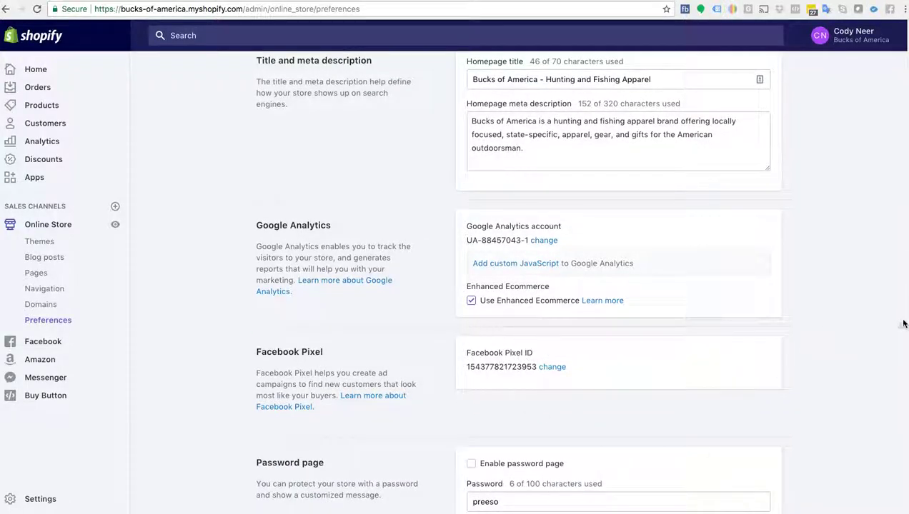
scroll(897, 323, "down", 2)
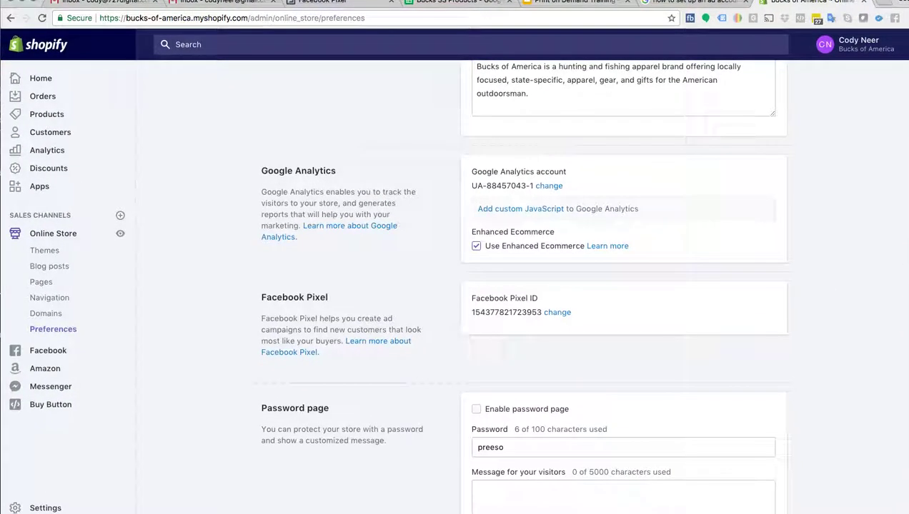
scroll(898, 343, "down", 3)
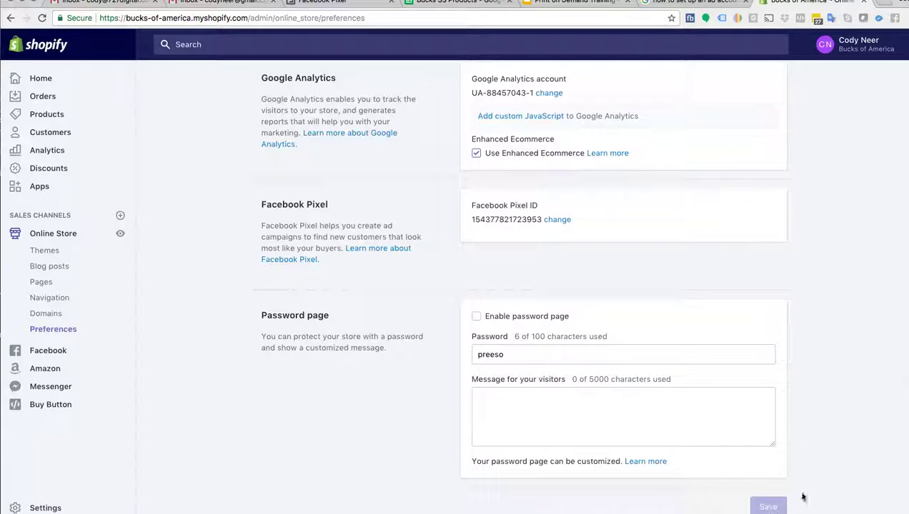